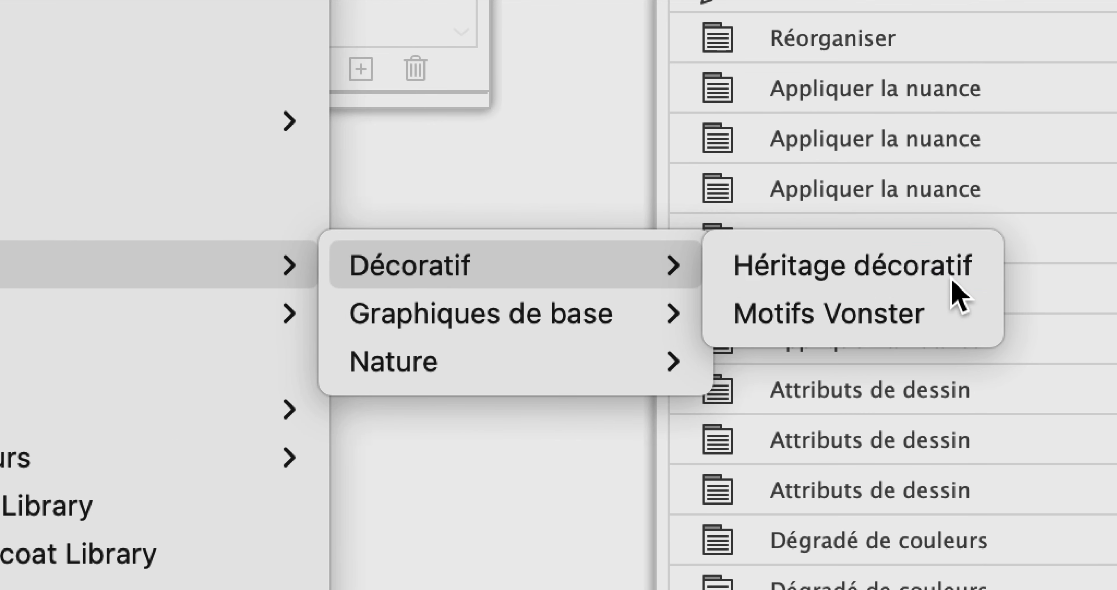
# Step: Open the Héritage décoratif pattern library and enlarge its panel to show every pattern, clearing the swatches panel out of the way
pyautogui.click(952, 281)
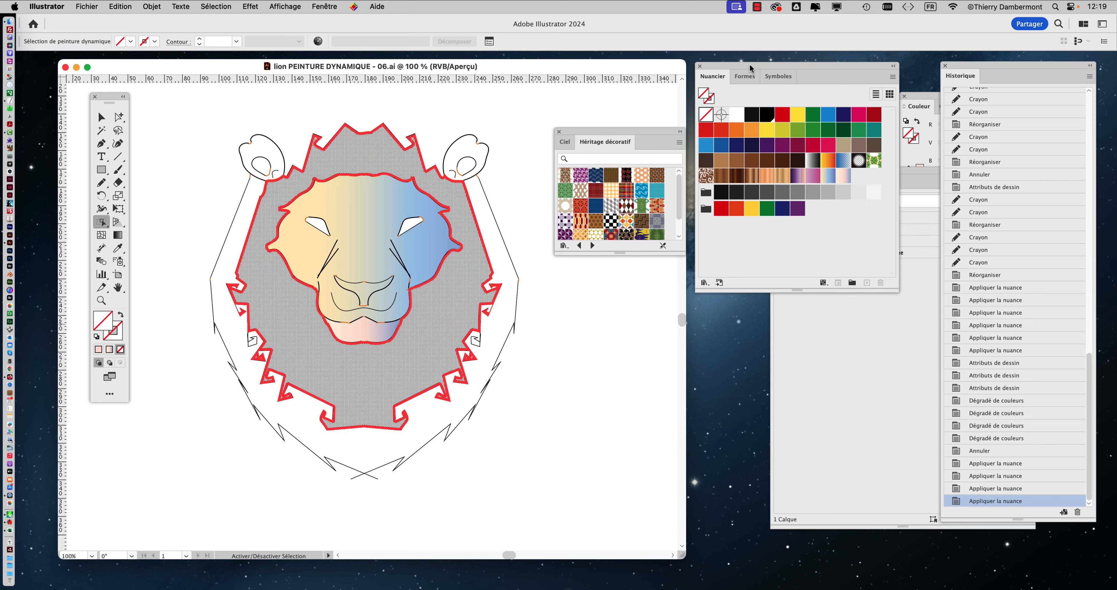
pyautogui.moveTo(751, 66); pyautogui.dragTo(838, 65)
pyautogui.moveTo(681, 254); pyautogui.dragTo(702, 400)
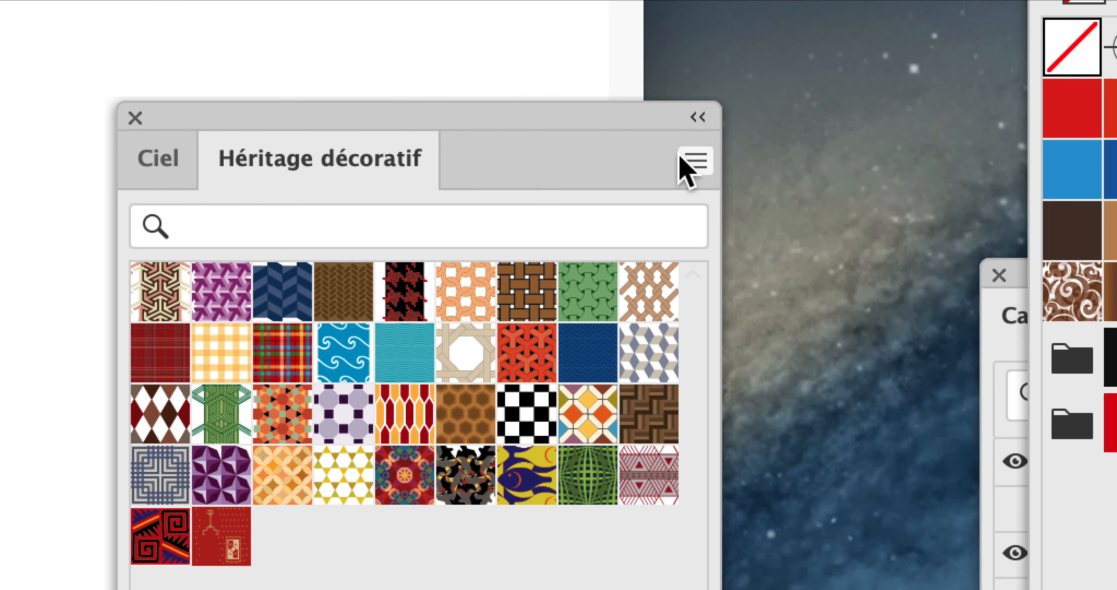
pyautogui.click(700, 142)
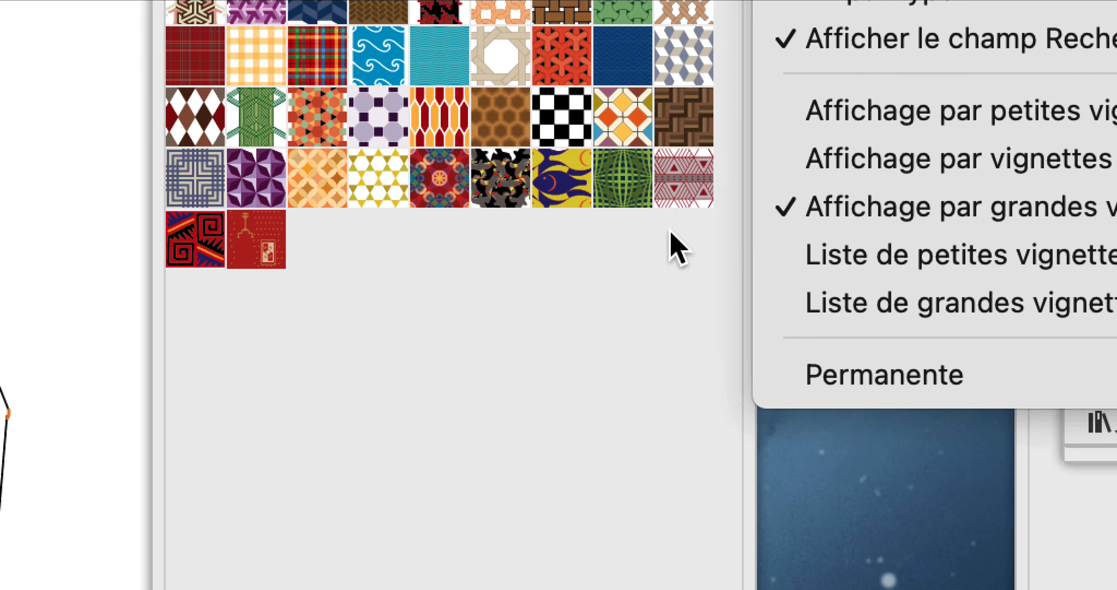
pyautogui.click(404, 505)
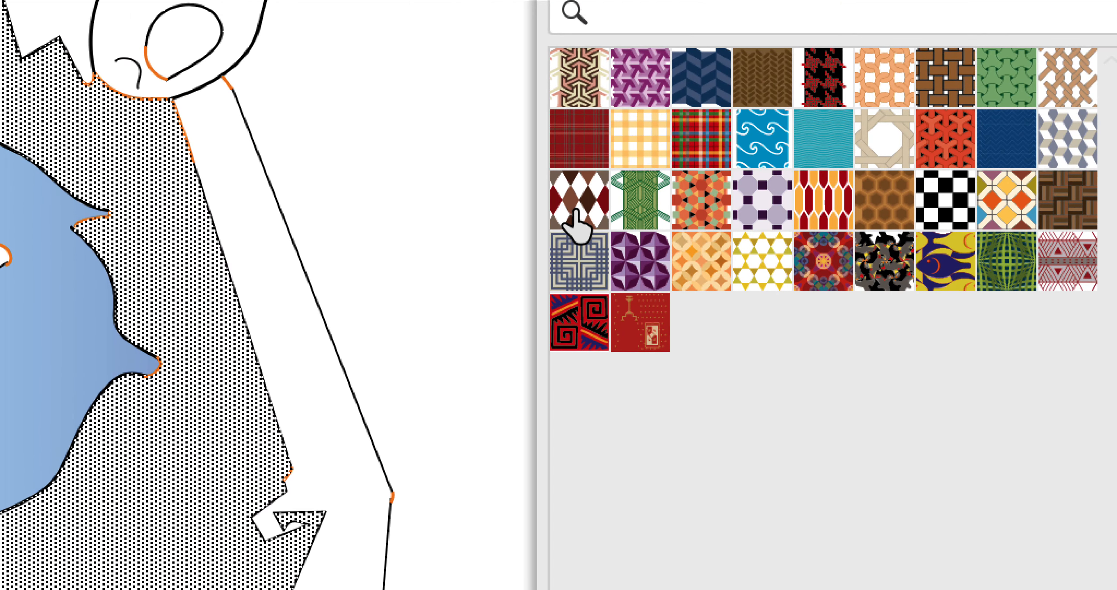
# Step: Try the Arlequin pattern on the selected inner mane and replace it with the Mexico pattern
pyautogui.click(349, 120)
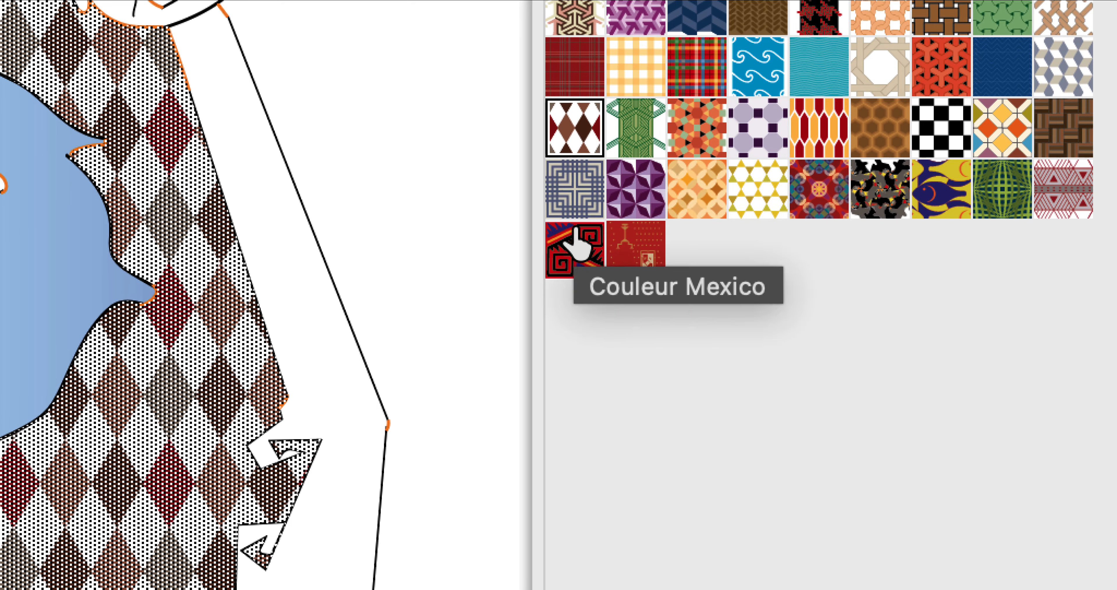
pyautogui.click(569, 267)
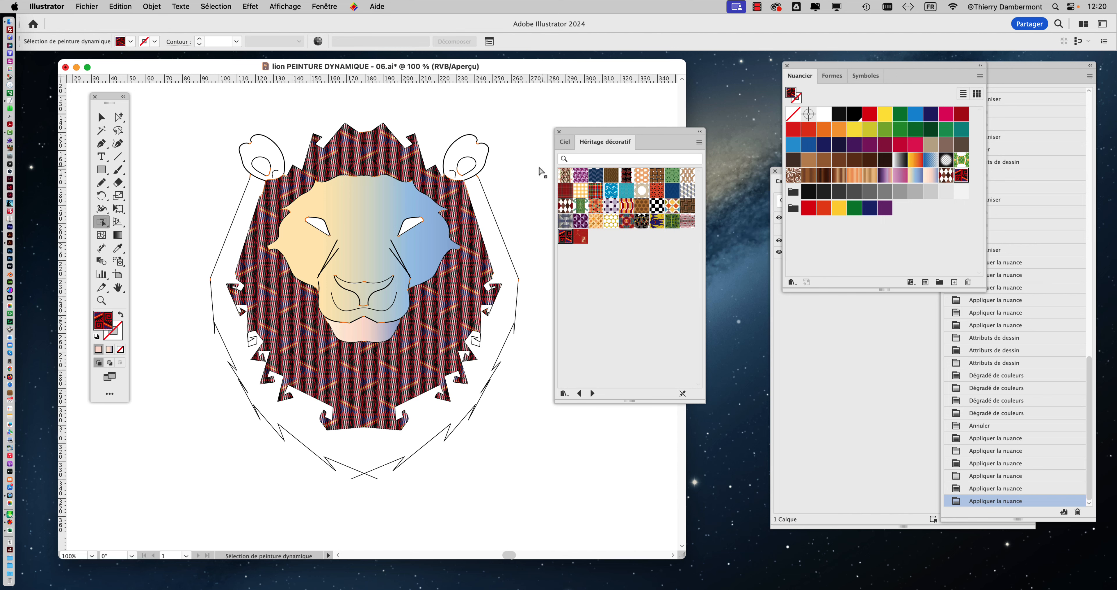
# Step: Select the outer mane and try the blue wave, orange geometric and green geometric patterns on it, leaving the green one applied
pyautogui.click(482, 209)
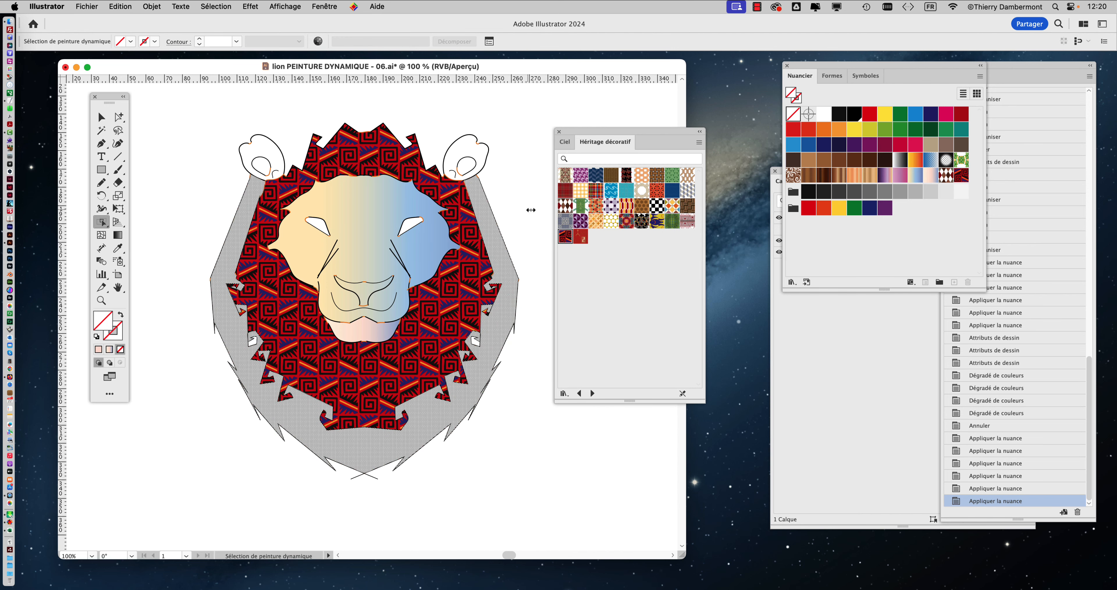
pyautogui.click(611, 191)
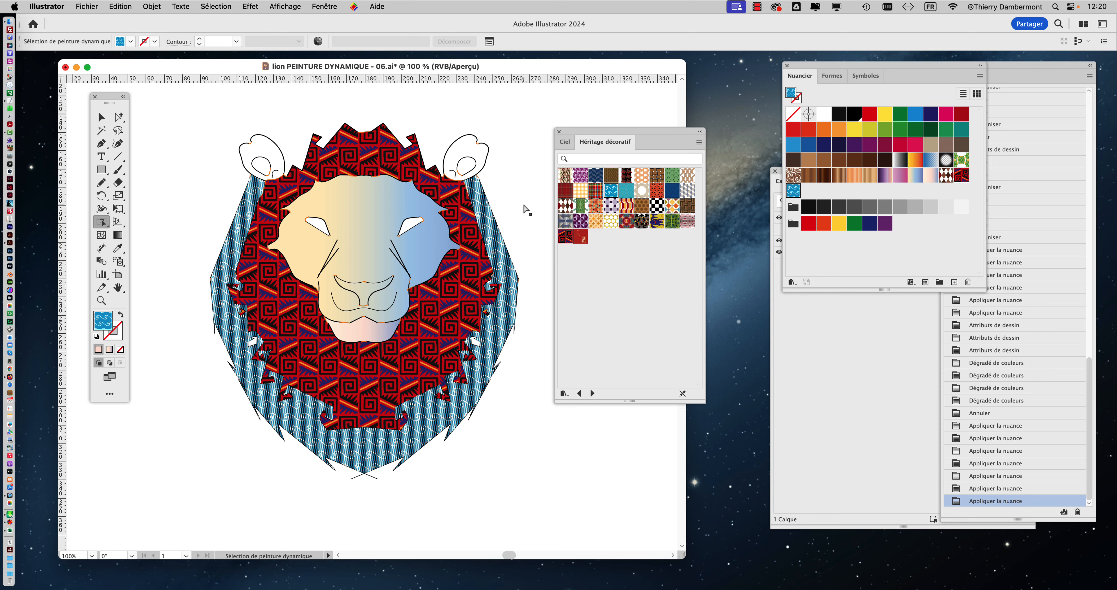
pyautogui.click(597, 207)
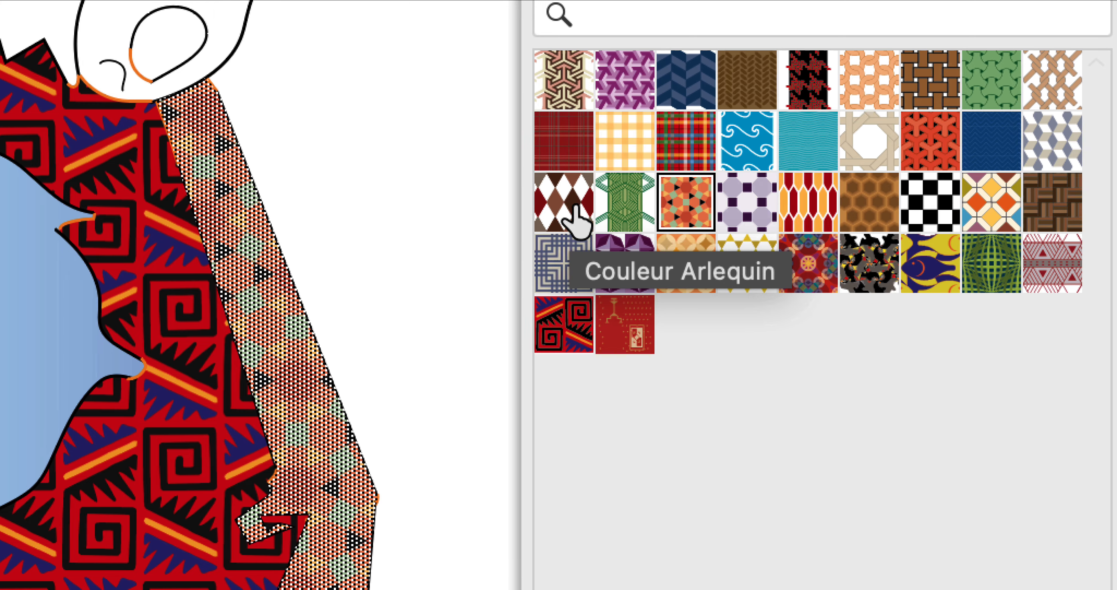
pyautogui.click(581, 206)
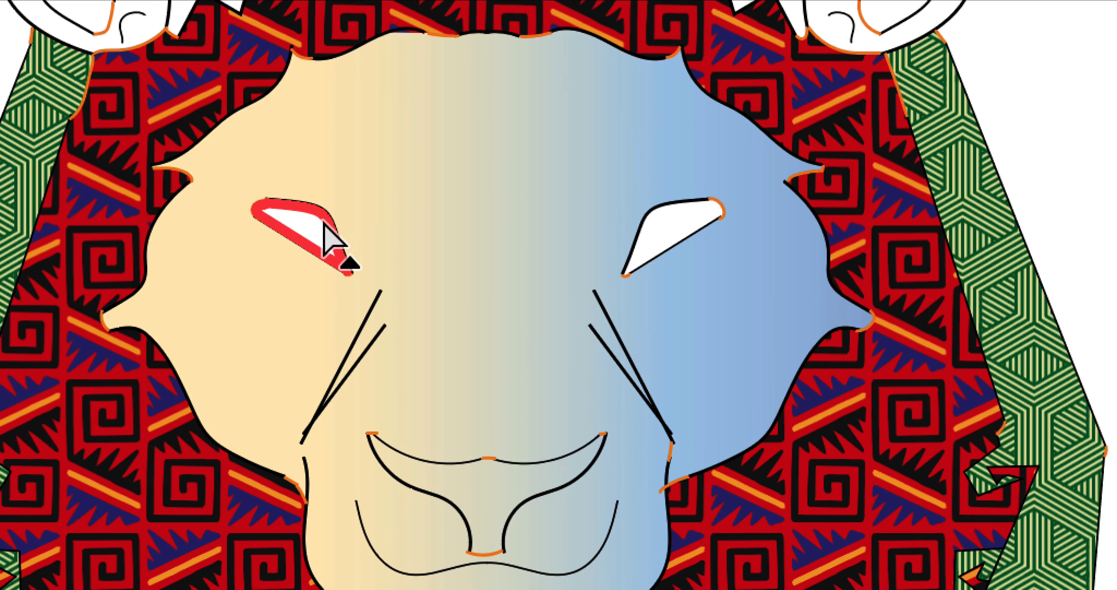
# Step: Select both of the lion's eyes and fill them with the blue wave pattern from Héritage décoratif
pyautogui.click(324, 224)
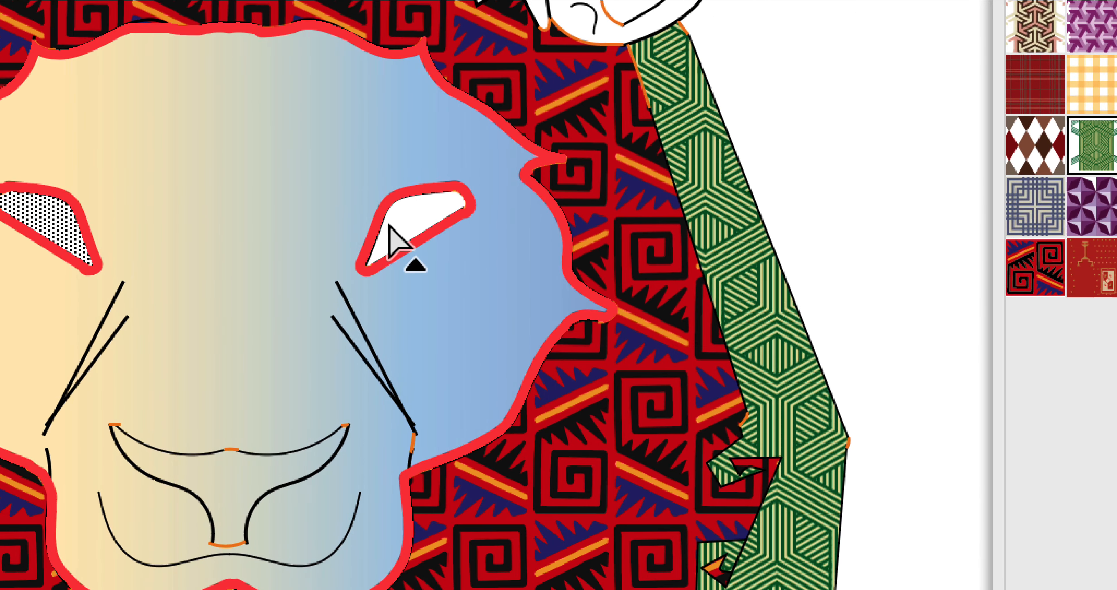
pyautogui.keyDown('shift'); pyautogui.click(651, 243); pyautogui.keyUp('shift')
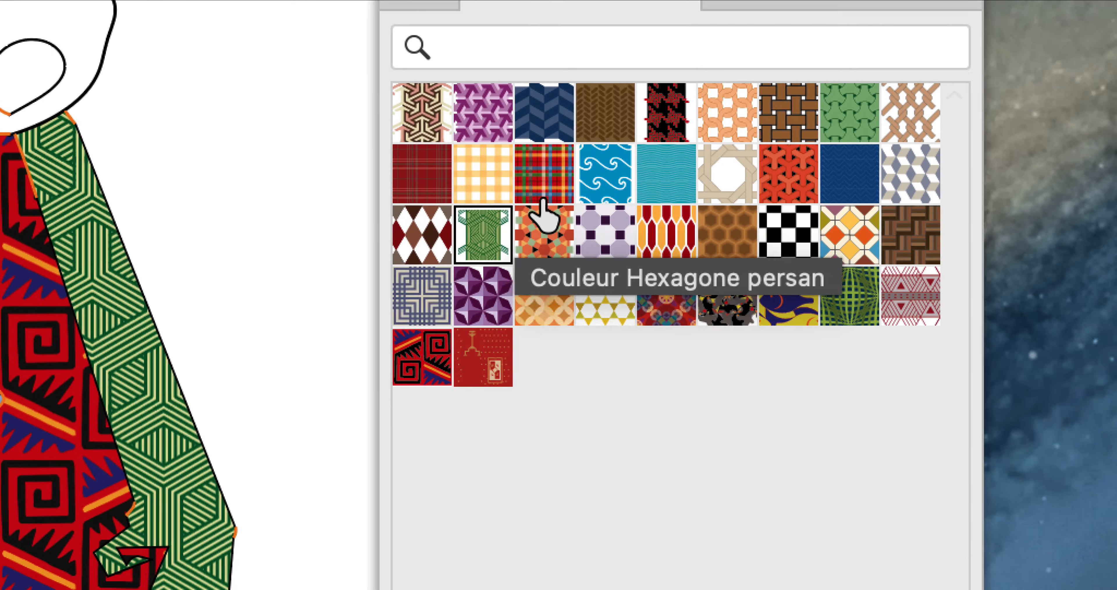
pyautogui.click(634, 156)
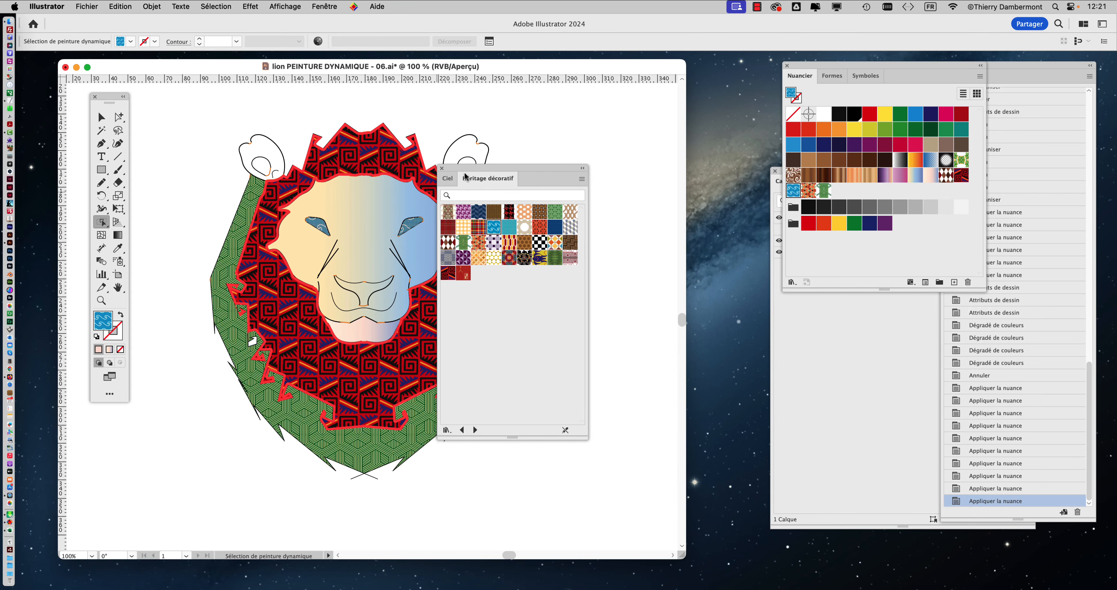
# Step: Select the outer areas of both ears, fill them with the solid taupe swatch and clear the selection
pyautogui.moveTo(465, 176); pyautogui.dragTo(570, 172)
pyautogui.click(469, 156)
pyautogui.keyDown('shift'); pyautogui.click(272, 155); pyautogui.keyUp('shift')
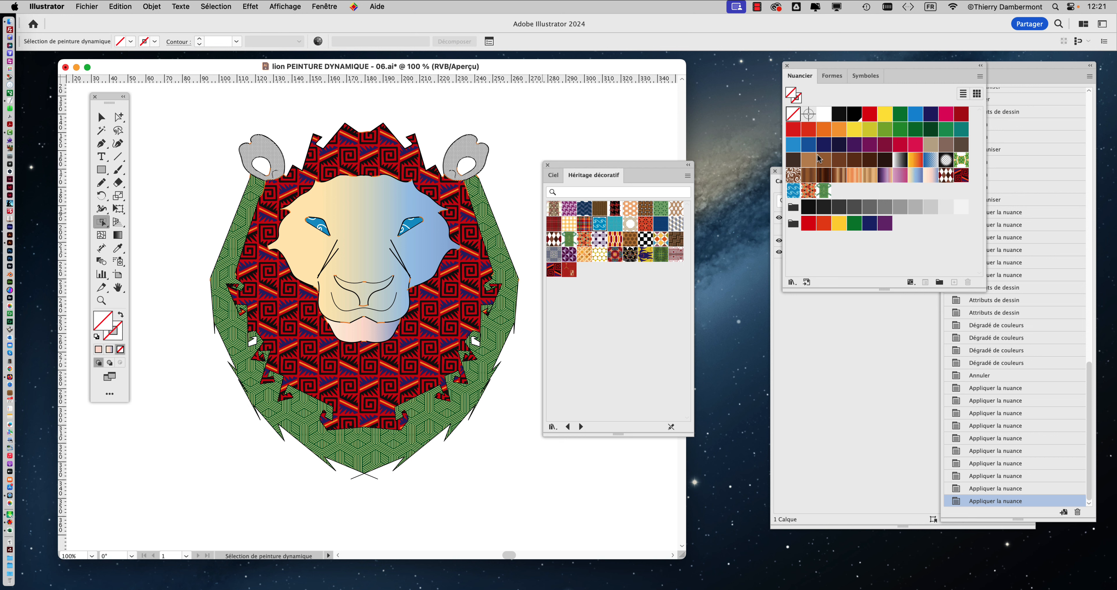
pyautogui.click(930, 151)
pyautogui.click(607, 152)
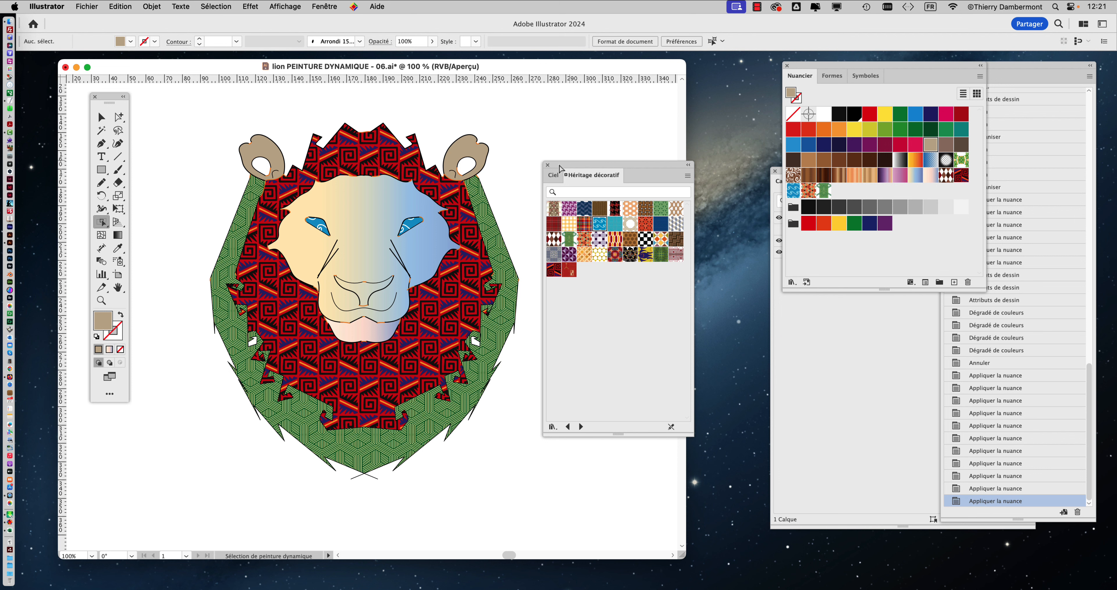
# Step: Select the inner mane and fill it with the dark red and orange elongated hexagon pattern
pyautogui.click(396, 167)
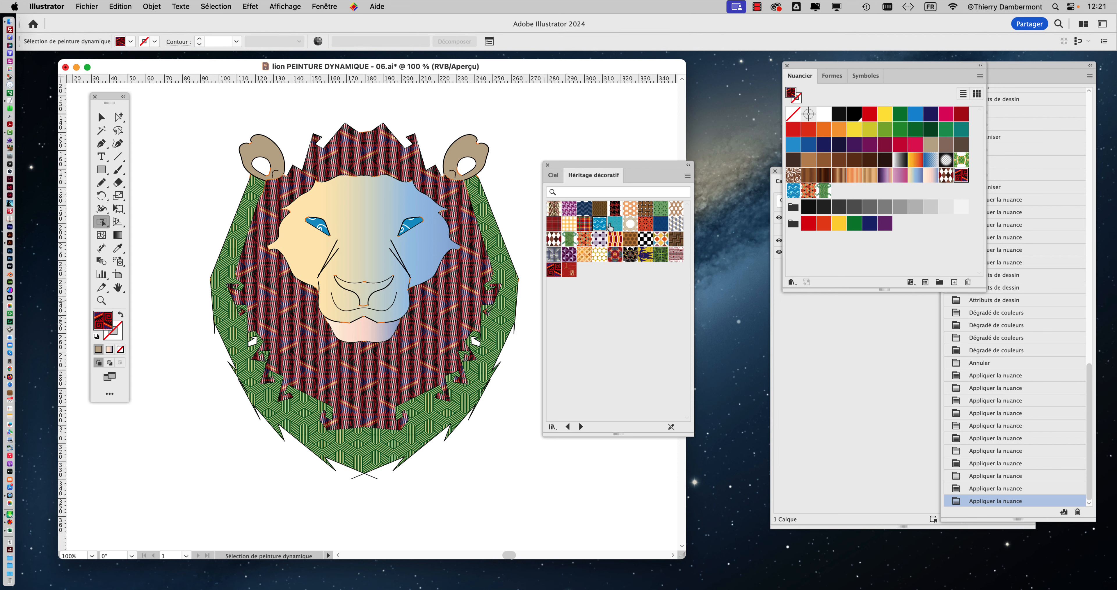
pyautogui.press('super+h')
pyautogui.moveTo(585, 175); pyautogui.dragTo(586, 172)
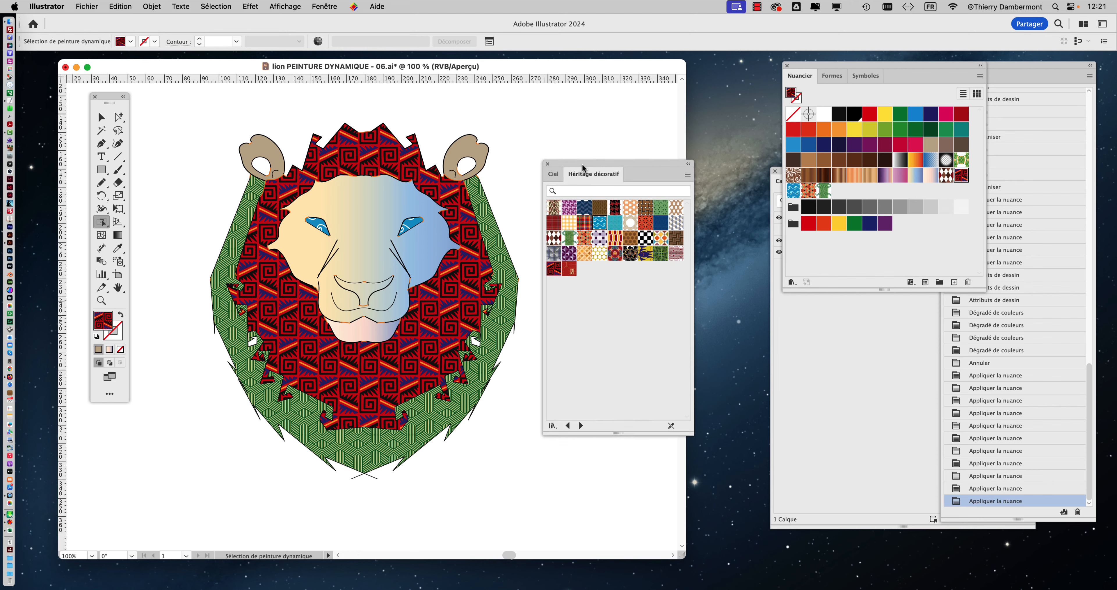
pyautogui.press('super+plus')
pyautogui.press('super+plus')
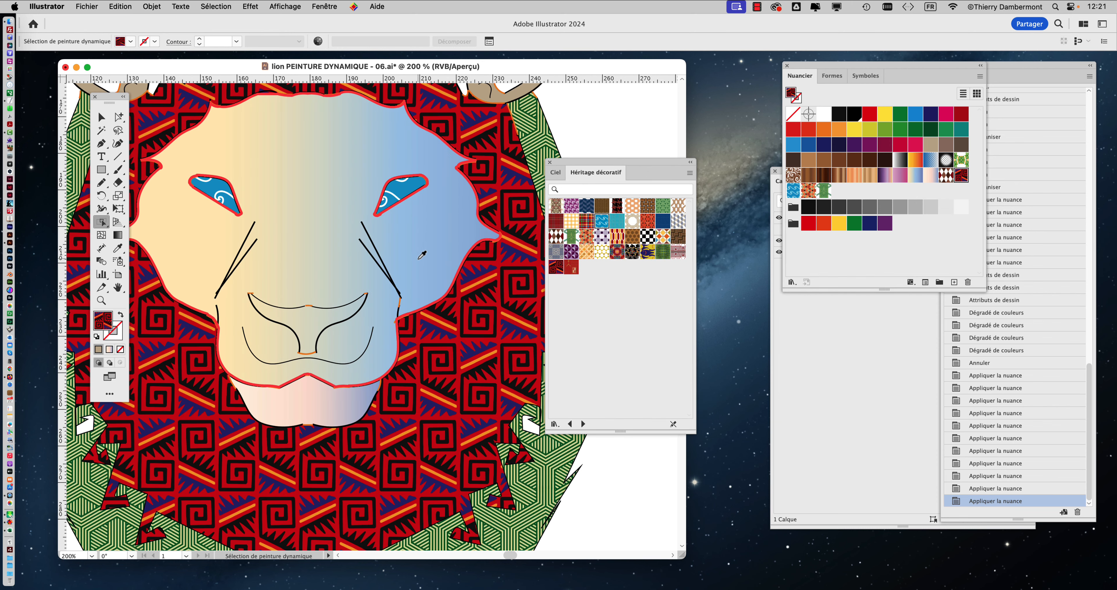
pyautogui.click(619, 240)
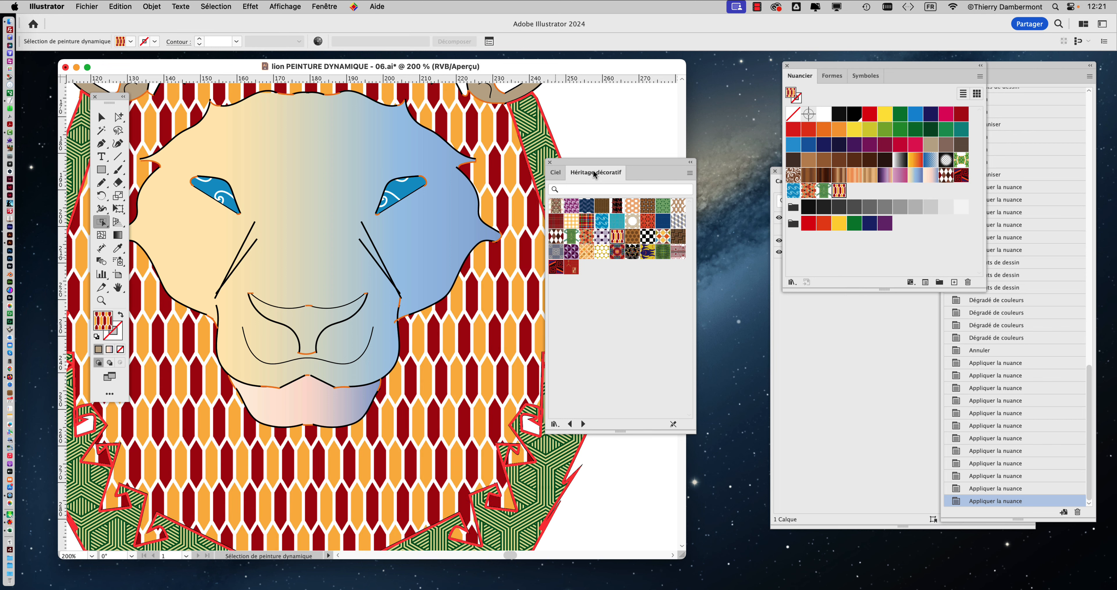
# Step: Select the outer mane and fill it with the dark blue pattern from Héritage décoratif, keeping the library panel clear of the artwork
pyautogui.moveTo(595, 173); pyautogui.dragTo(649, 169)
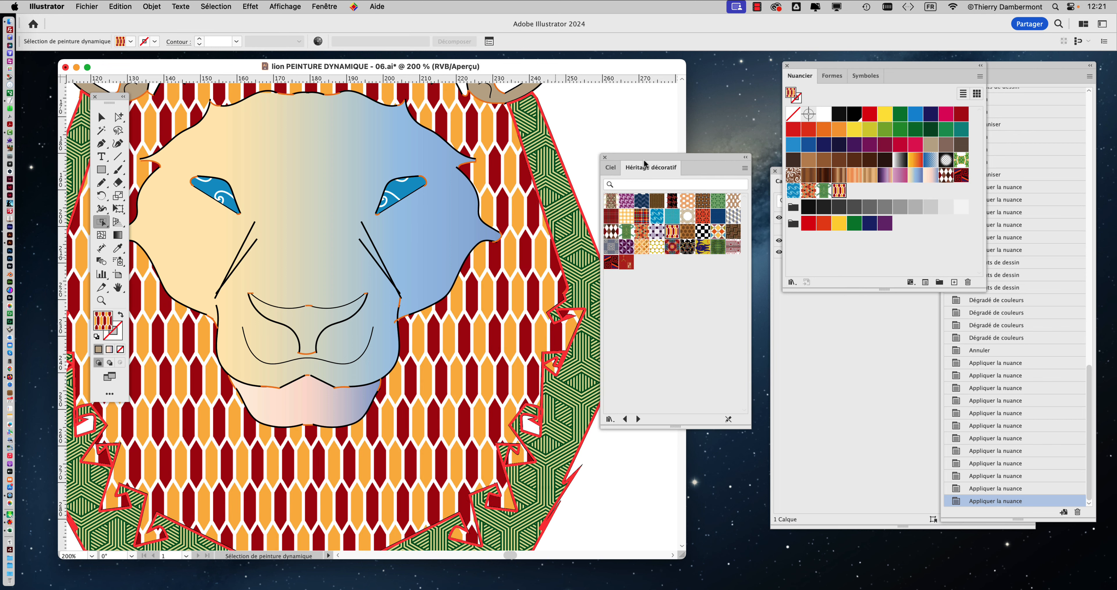
pyautogui.click(572, 368)
pyautogui.click(718, 215)
pyautogui.moveTo(626, 170); pyautogui.dragTo(682, 168)
pyautogui.click(616, 294)
pyautogui.press('super+minus')
pyautogui.press('super+minus')
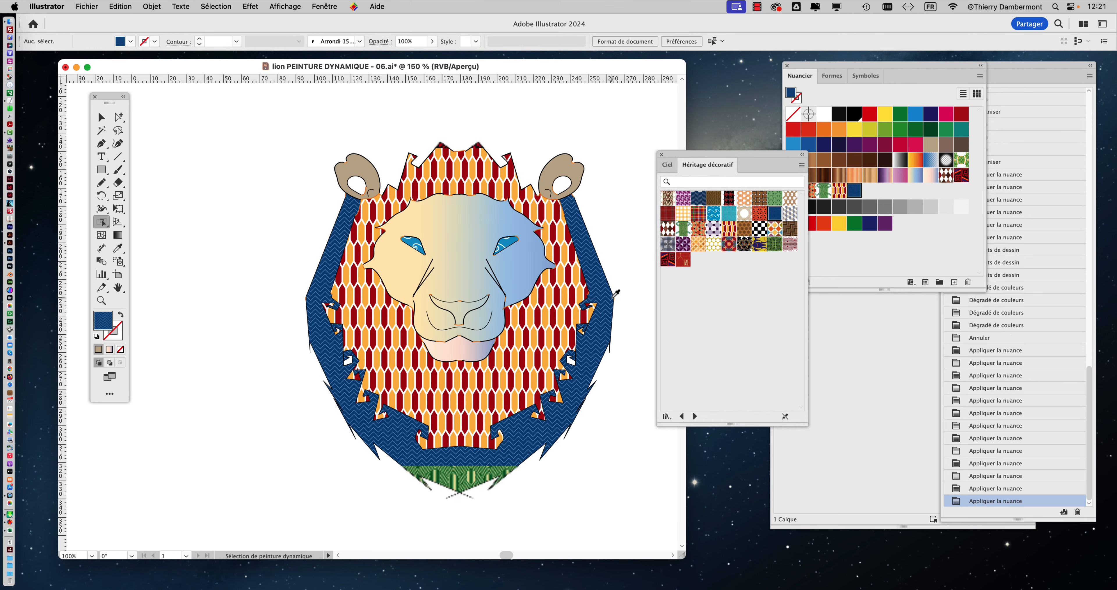
# Step: Reselect the outer mane and try the black-and-white checkerboard pattern on it before applying the grey and beige cube pattern
pyautogui.click(760, 228)
pyautogui.click(614, 316)
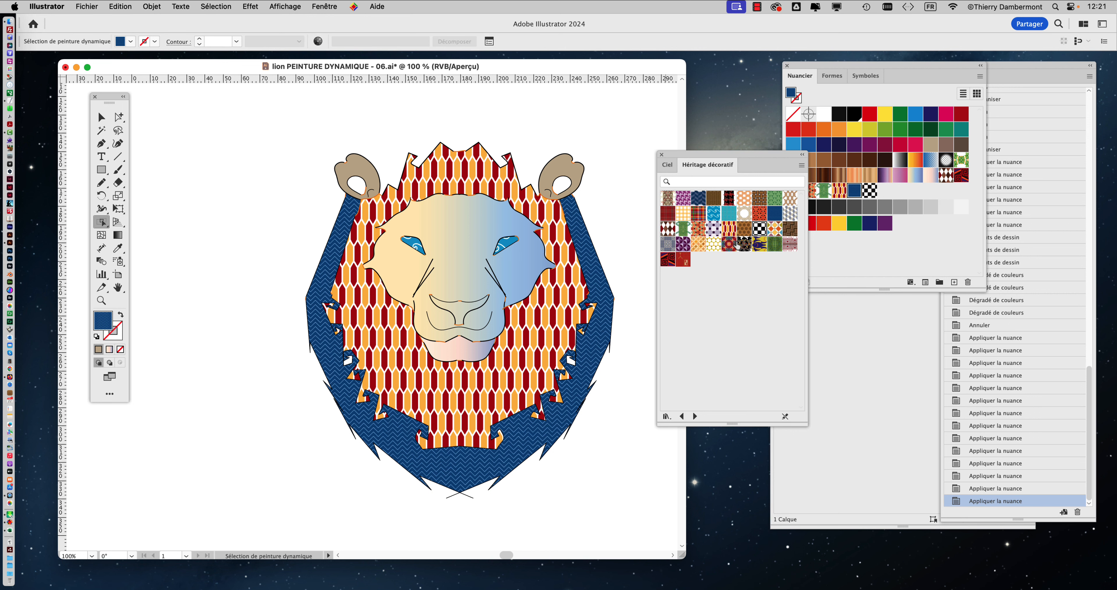
pyautogui.click(757, 232)
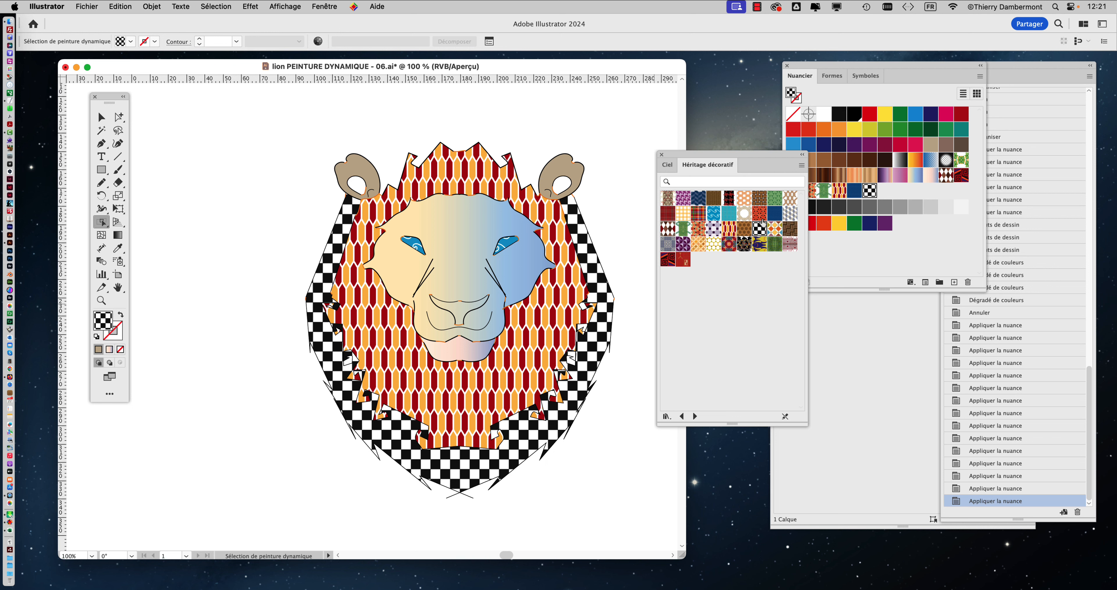
pyautogui.click(787, 214)
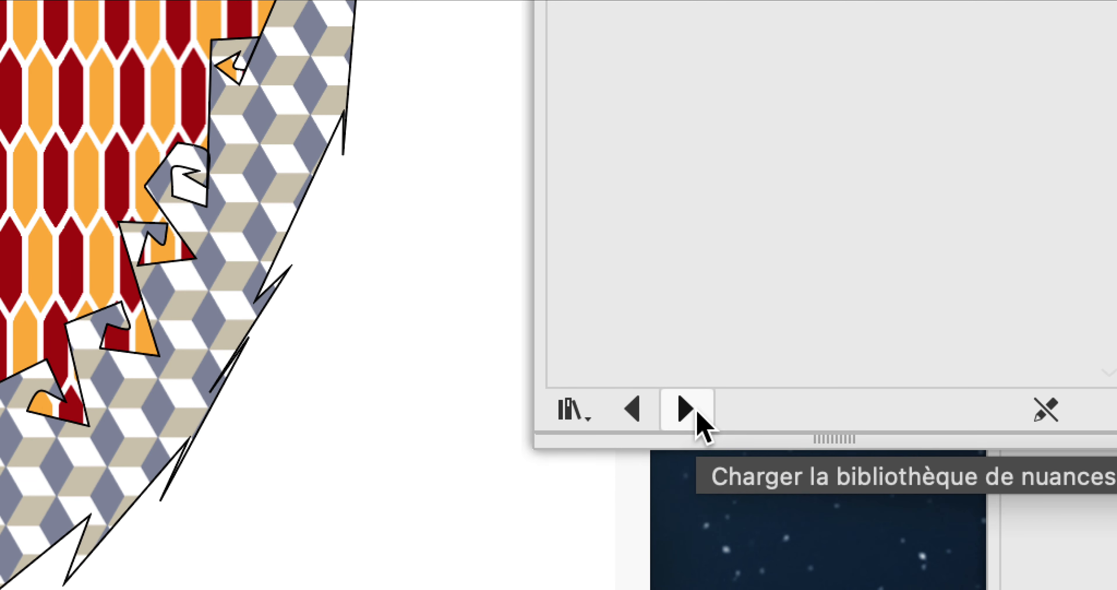
# Step: Load the Motifs Vonster library and resize its panel compactly beside the lion
pyautogui.click(698, 414)
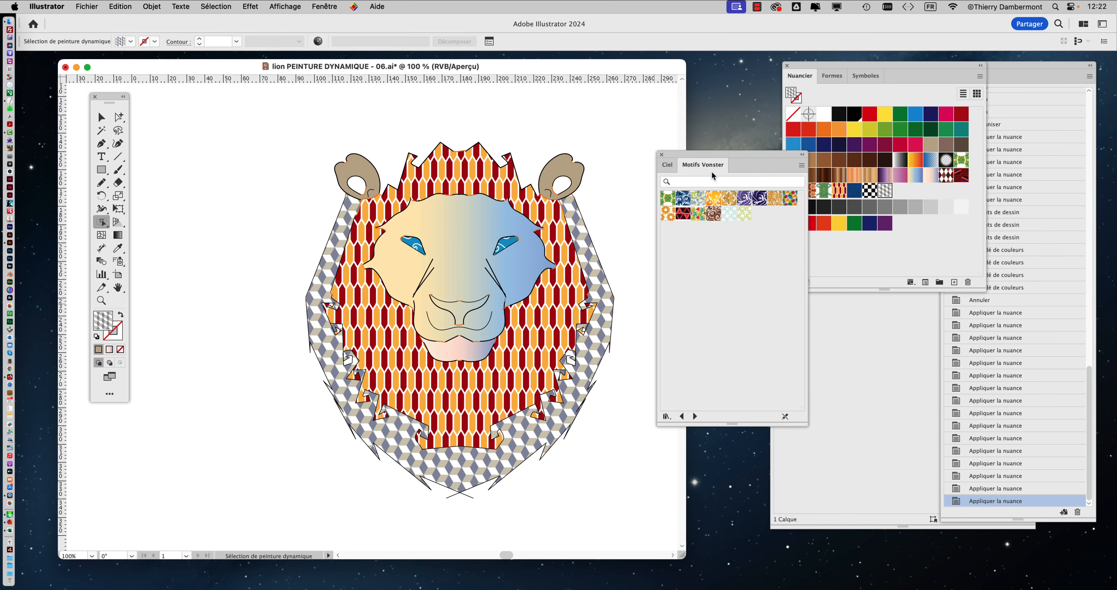
pyautogui.moveTo(806, 424); pyautogui.dragTo(788, 282)
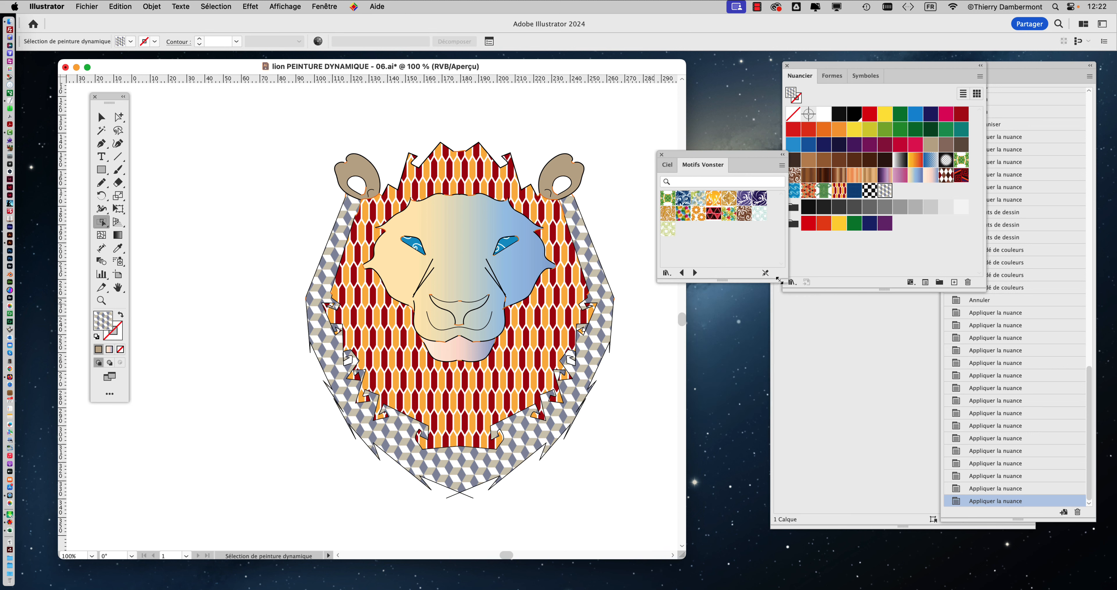
pyautogui.moveTo(702, 159); pyautogui.dragTo(672, 133)
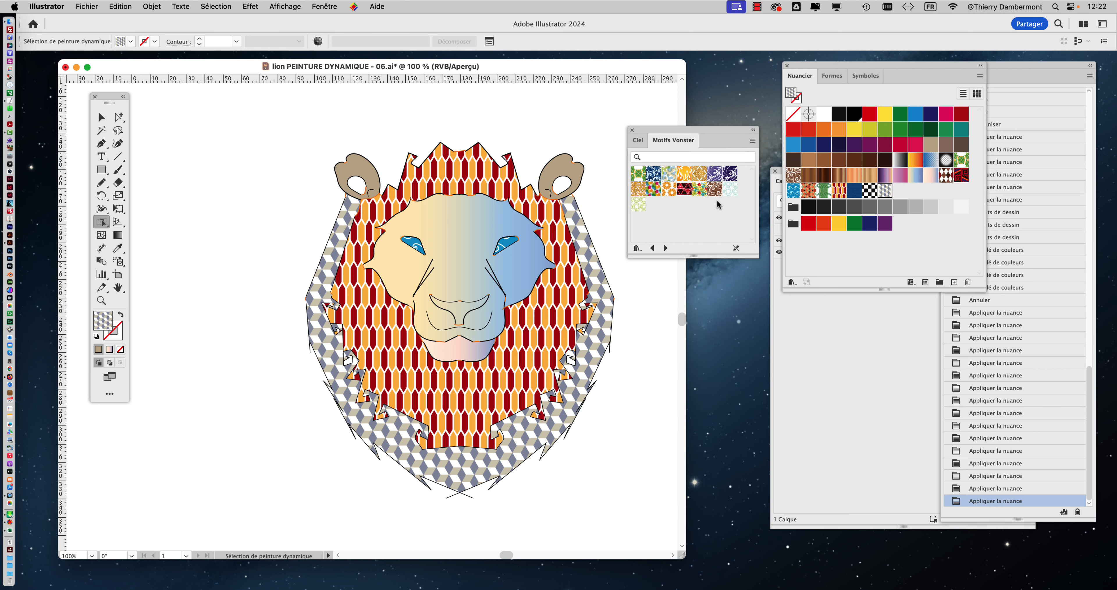
pyautogui.moveTo(754, 256); pyautogui.dragTo(763, 312)
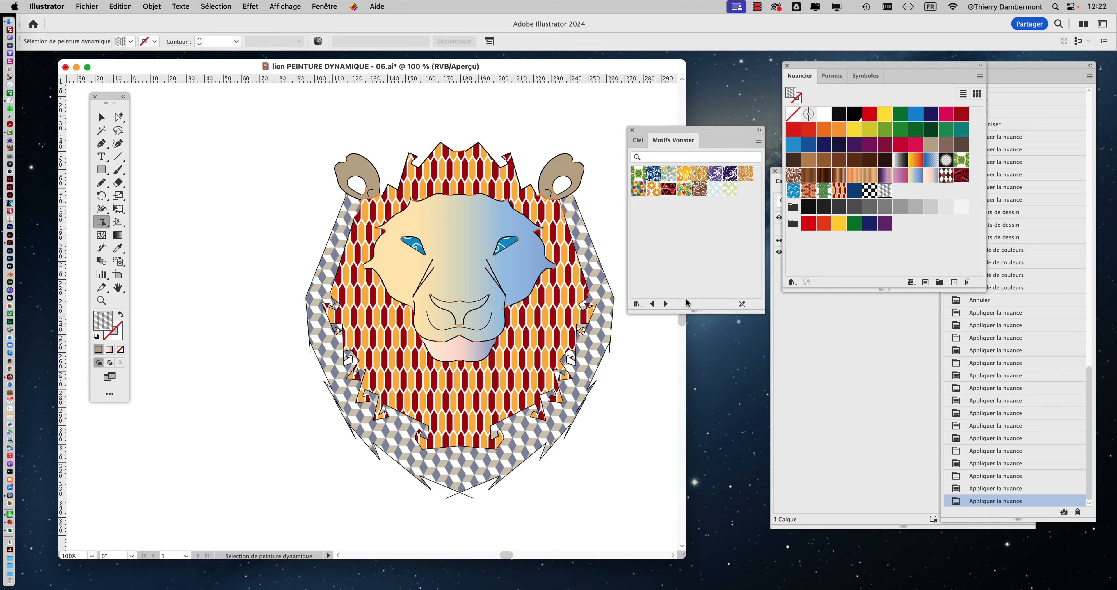
# Step: Load Graphiques de base_Lignes and Graphiques de base_Points in turn, trying a horizontal line pattern and a black dot pattern on the outer mane
pyautogui.click(666, 304)
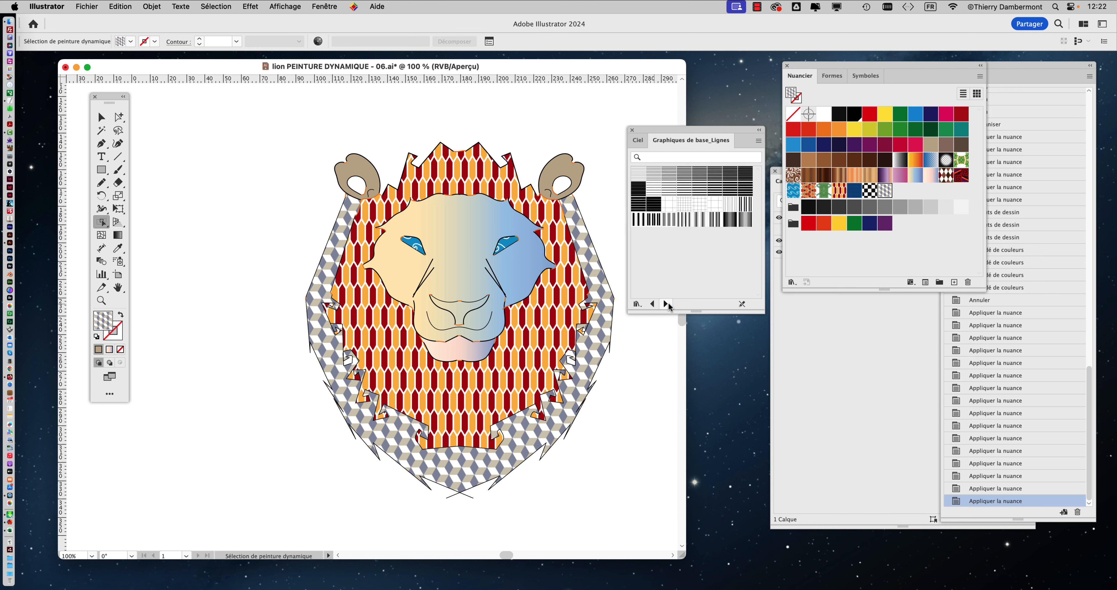
pyautogui.click(679, 189)
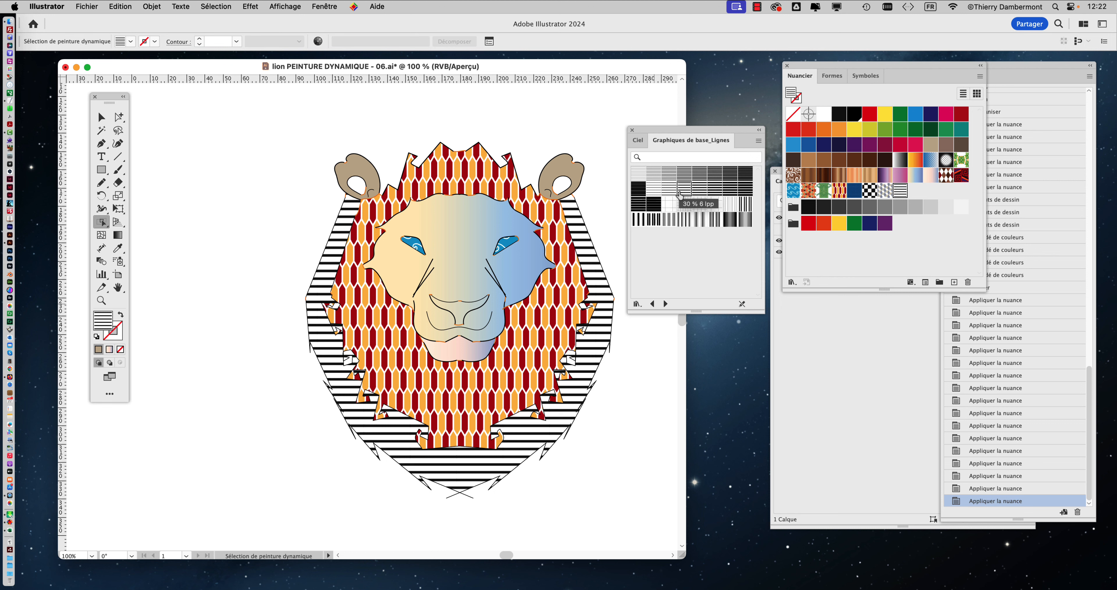
pyautogui.click(666, 304)
pyautogui.click(706, 175)
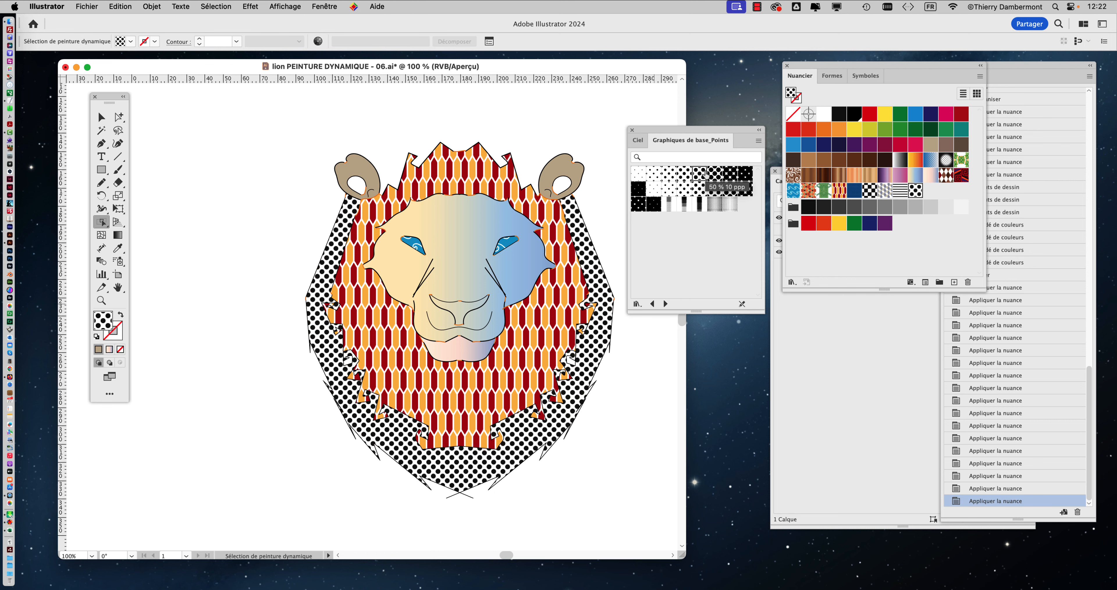
# Step: Load Graphiques de base_Textures and try crossed-line and horizontal-dash textures on the outer mane before applying the fine squiggle texture
pyautogui.click(665, 303)
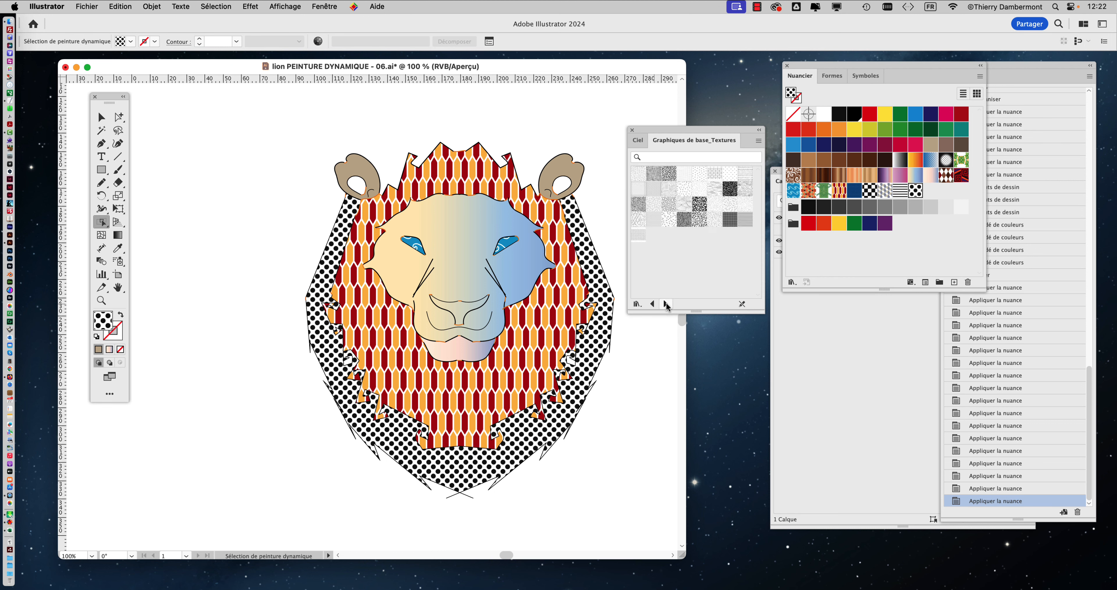
pyautogui.click(700, 204)
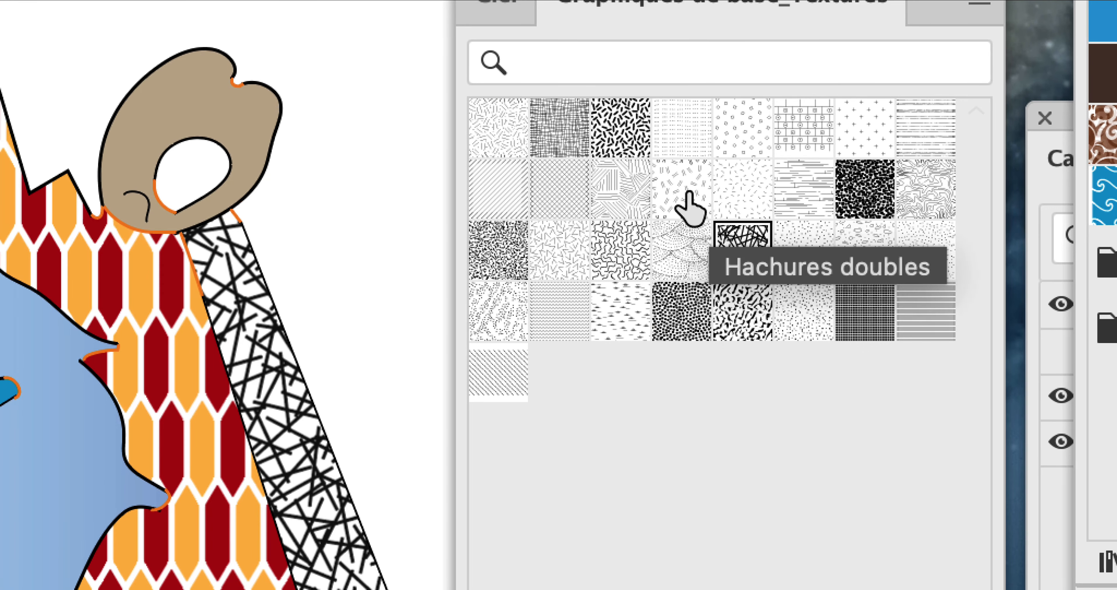
pyautogui.click(757, 147)
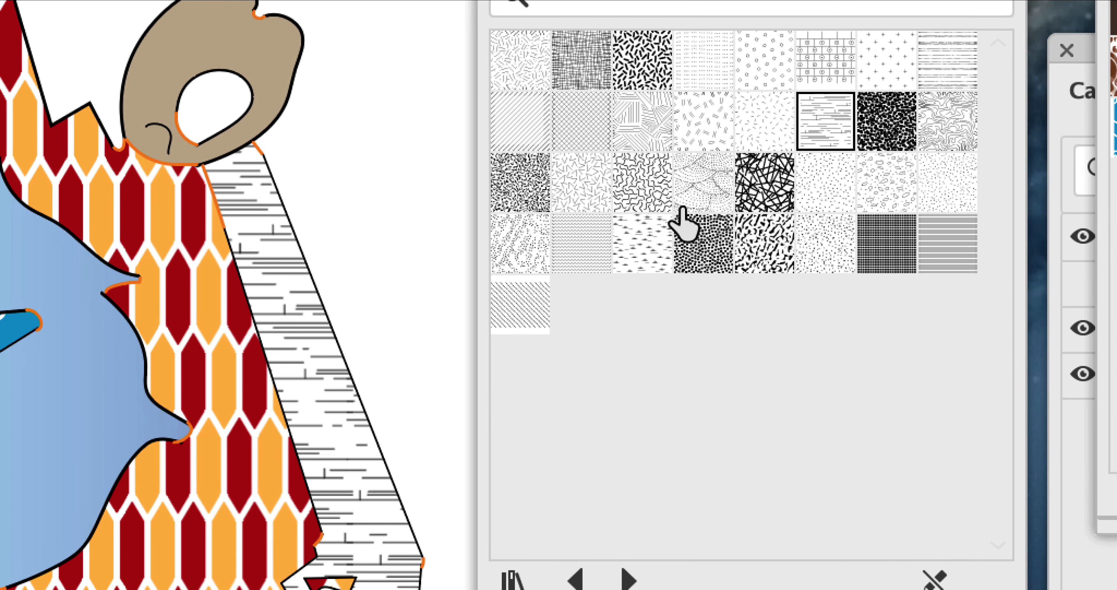
pyautogui.click(533, 255)
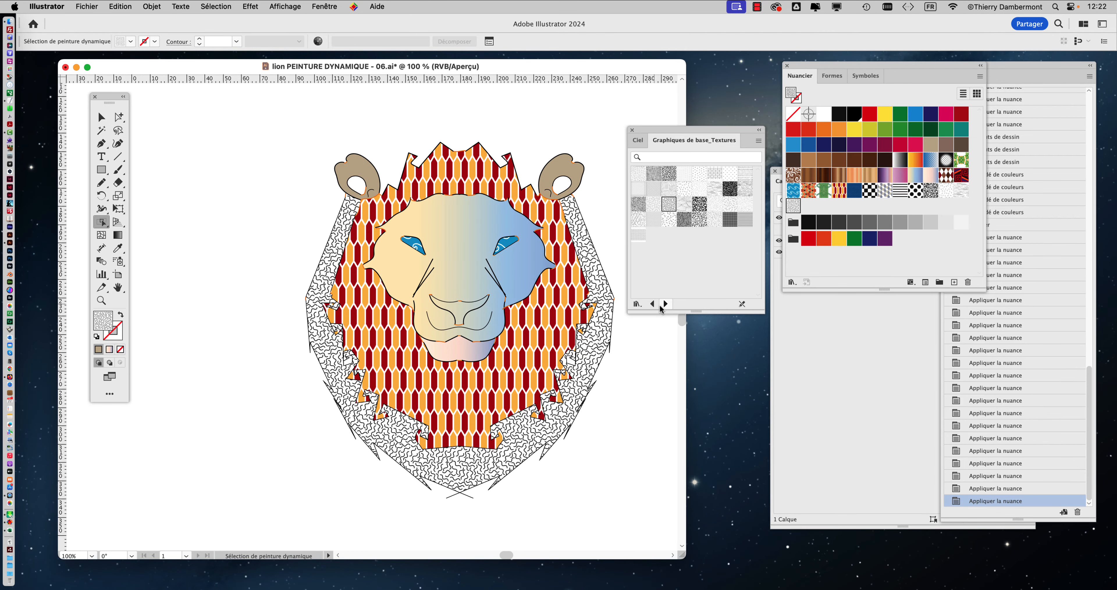
# Step: Load the Nature_Feuillage library and try the pansy pattern on the outer mane before applying the red-flower and green-leaf pattern
pyautogui.click(665, 304)
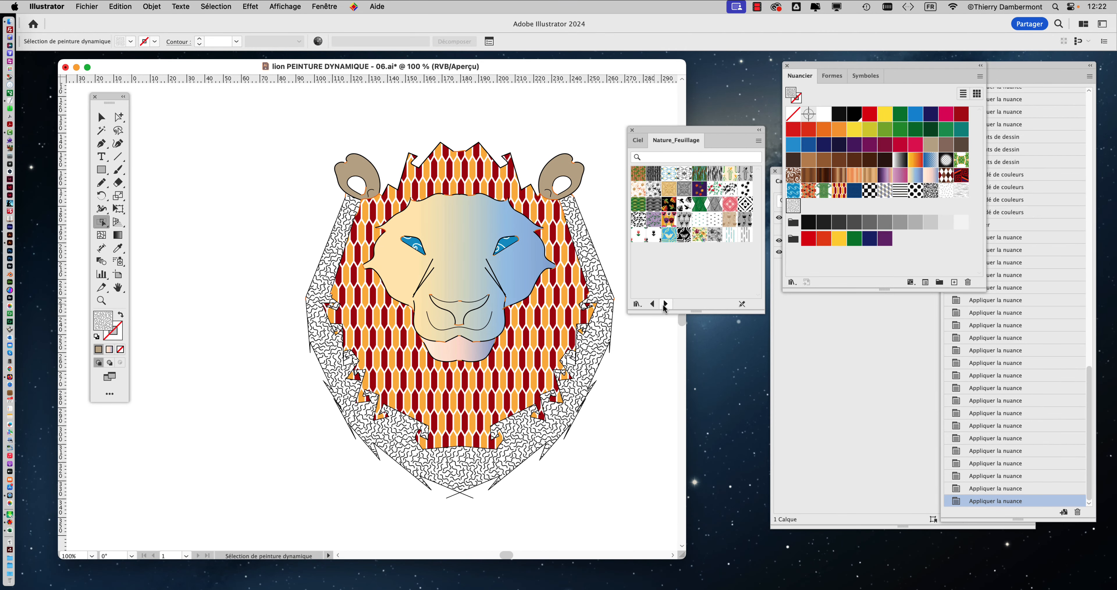
pyautogui.click(667, 222)
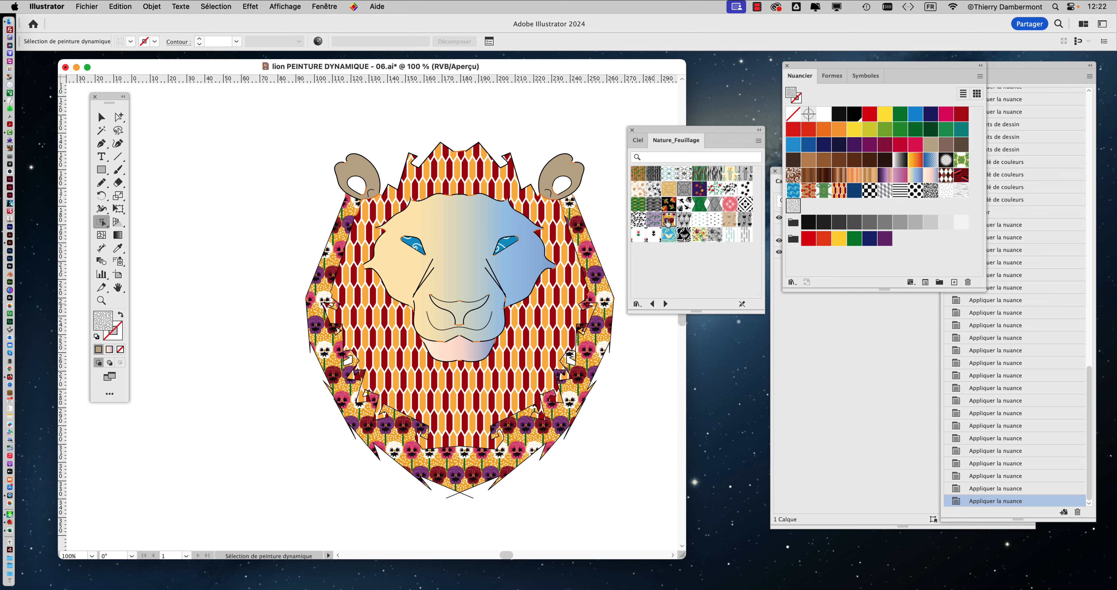
pyautogui.click(714, 191)
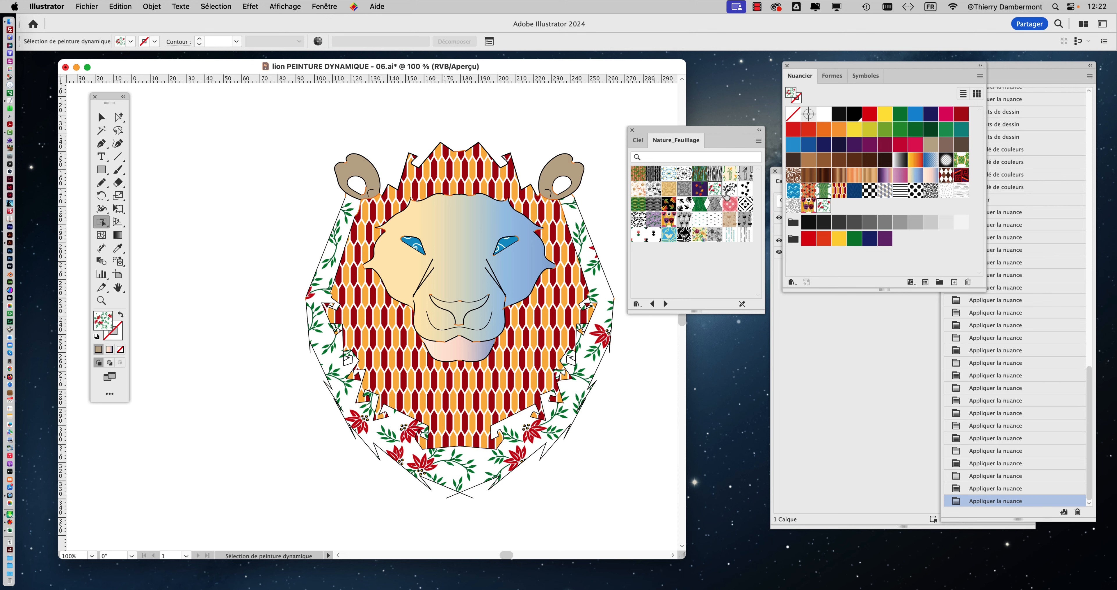
# Step: Select the inner mane and try a grey plant pattern and a beige-to-blue gradient before applying the red and dark purple Ciel gradient
pyautogui.click(569, 245)
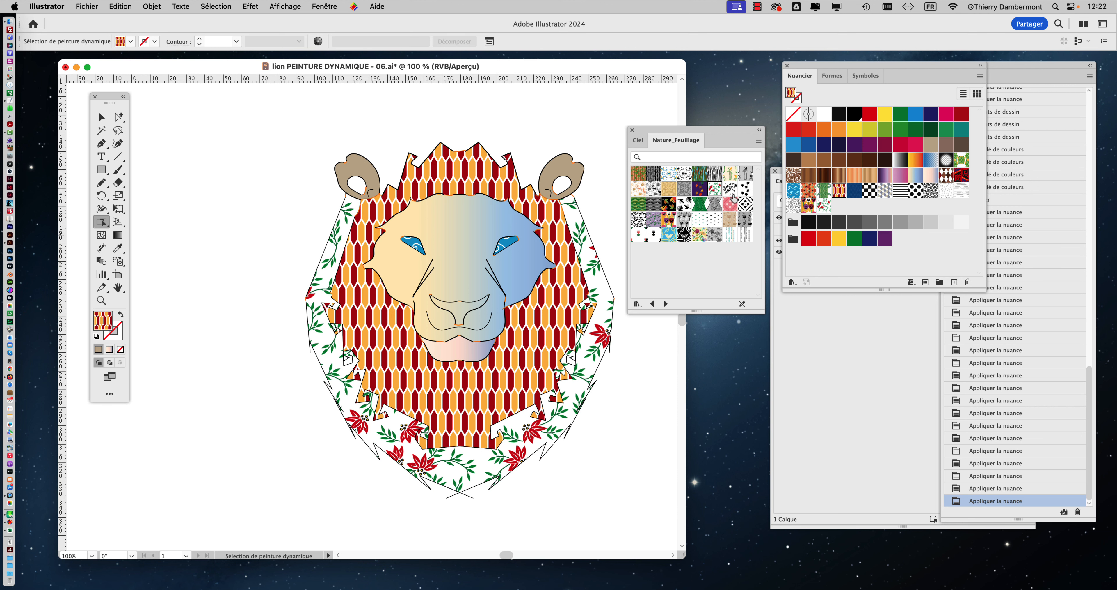
pyautogui.click(746, 174)
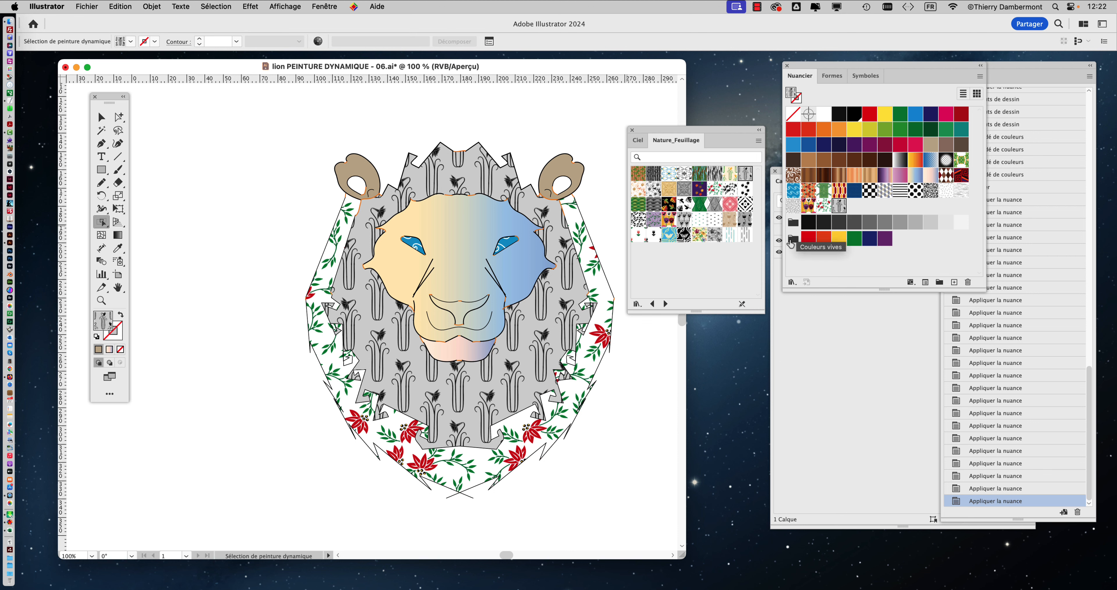
pyautogui.click(638, 143)
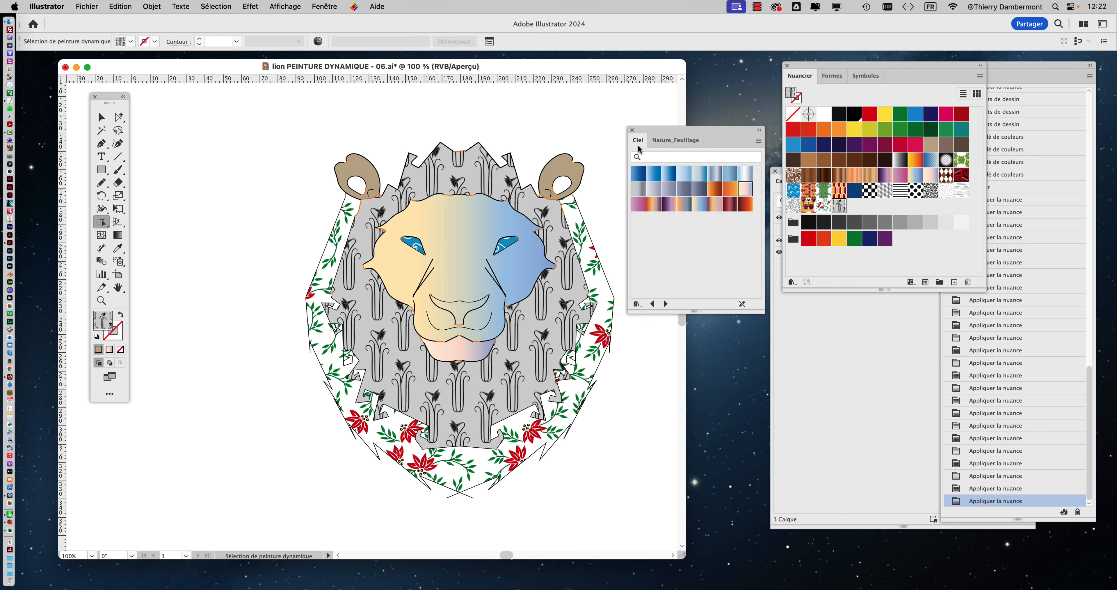
pyautogui.click(698, 207)
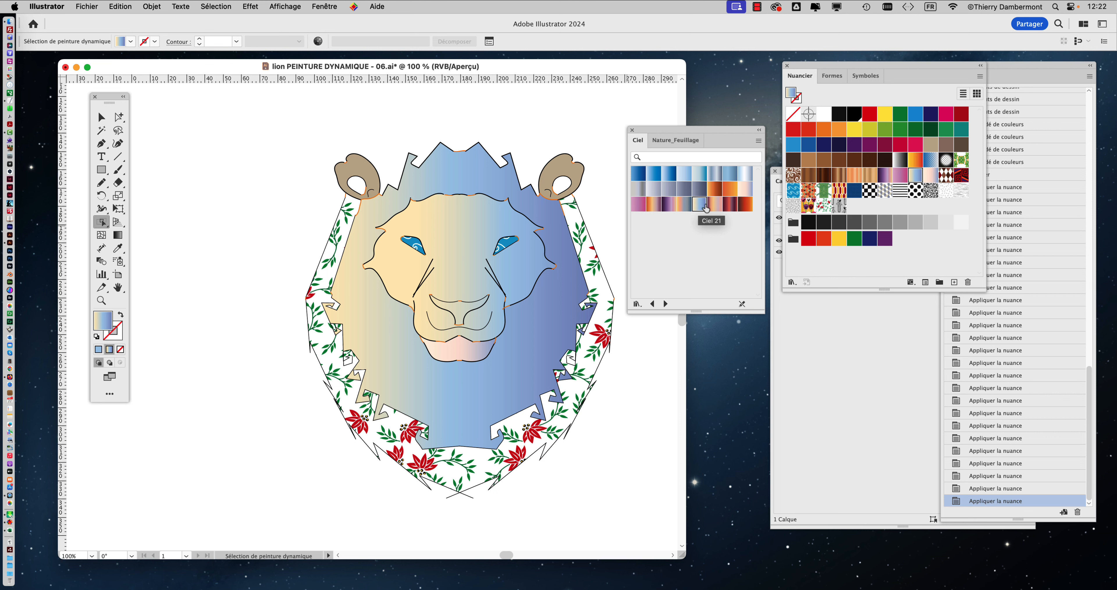
pyautogui.click(727, 206)
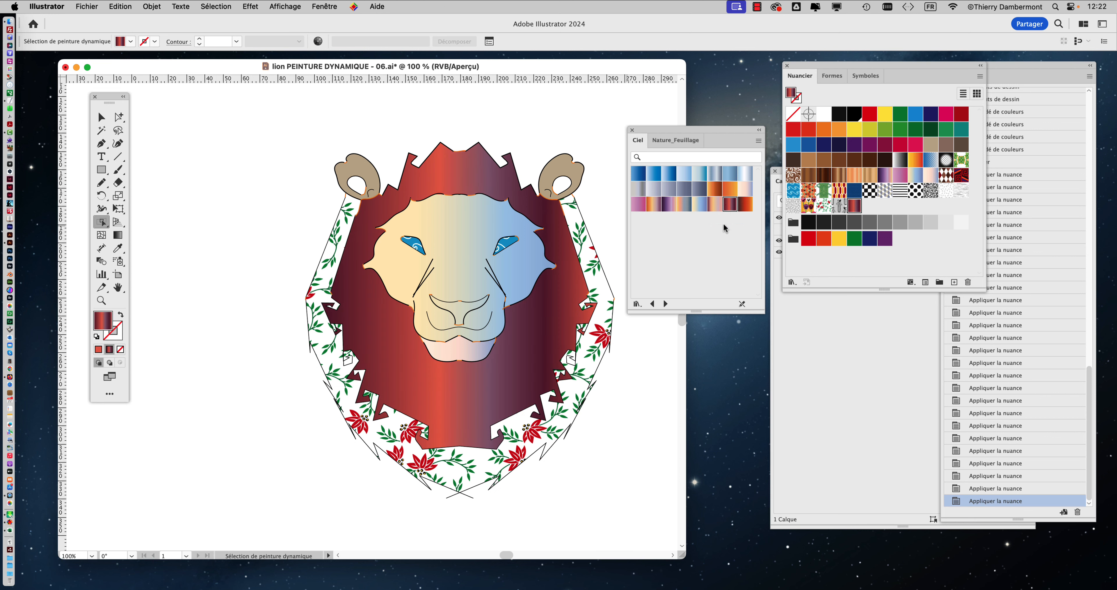
pyautogui.moveTo(656, 127); pyautogui.dragTo(709, 130)
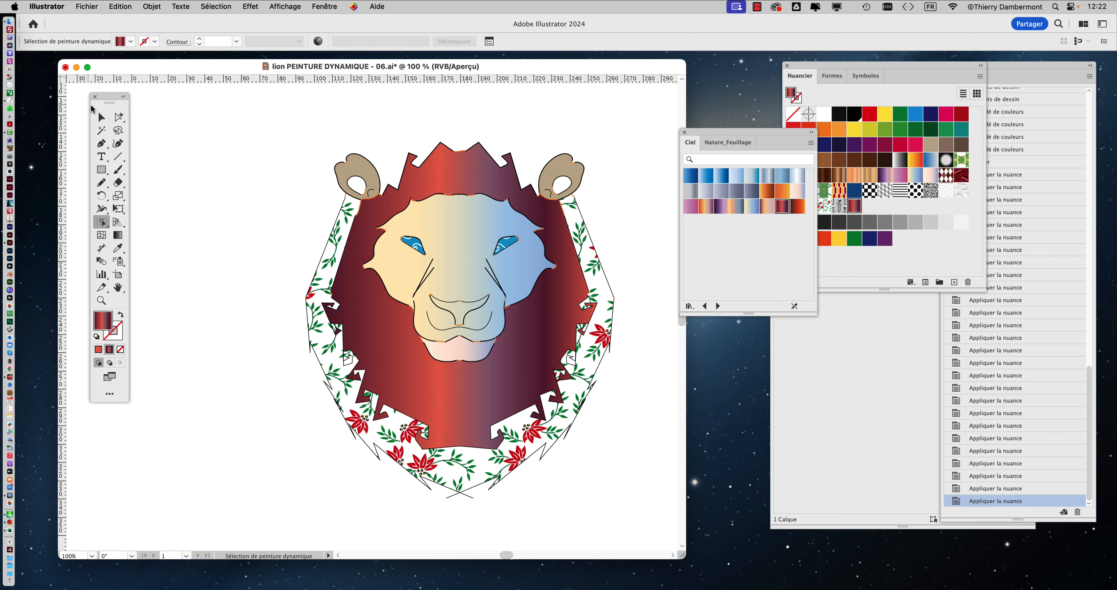
# Step: Start saving the document under a new name, selecting the last digit of the version number in its file name
pyautogui.press('v')
pyautogui.click(87, 6)
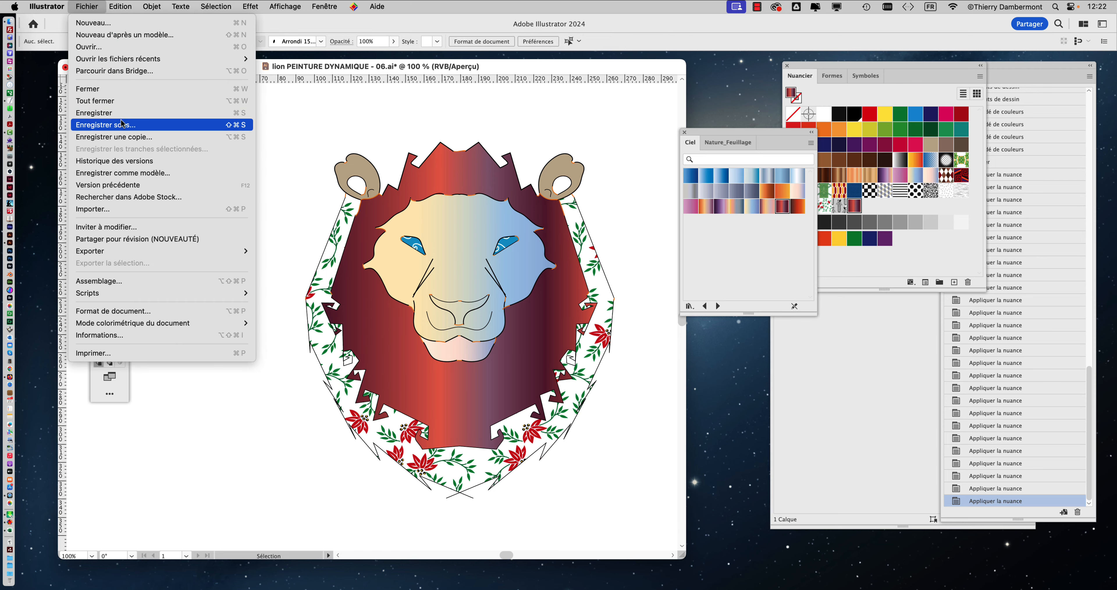
pyautogui.click(128, 131)
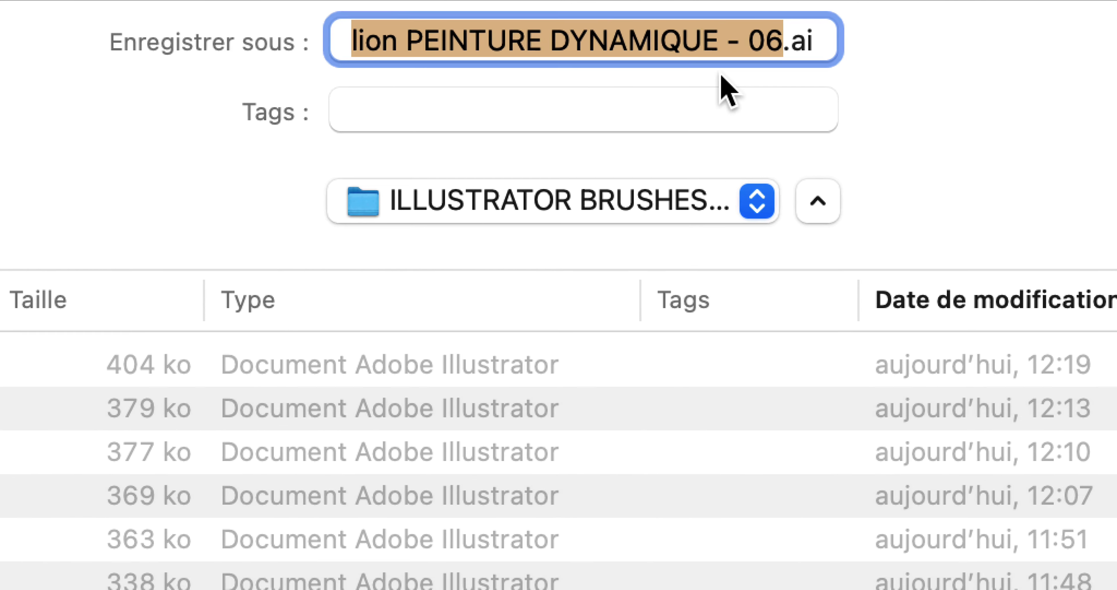
pyautogui.moveTo(776, 54); pyautogui.dragTo(767, 52)
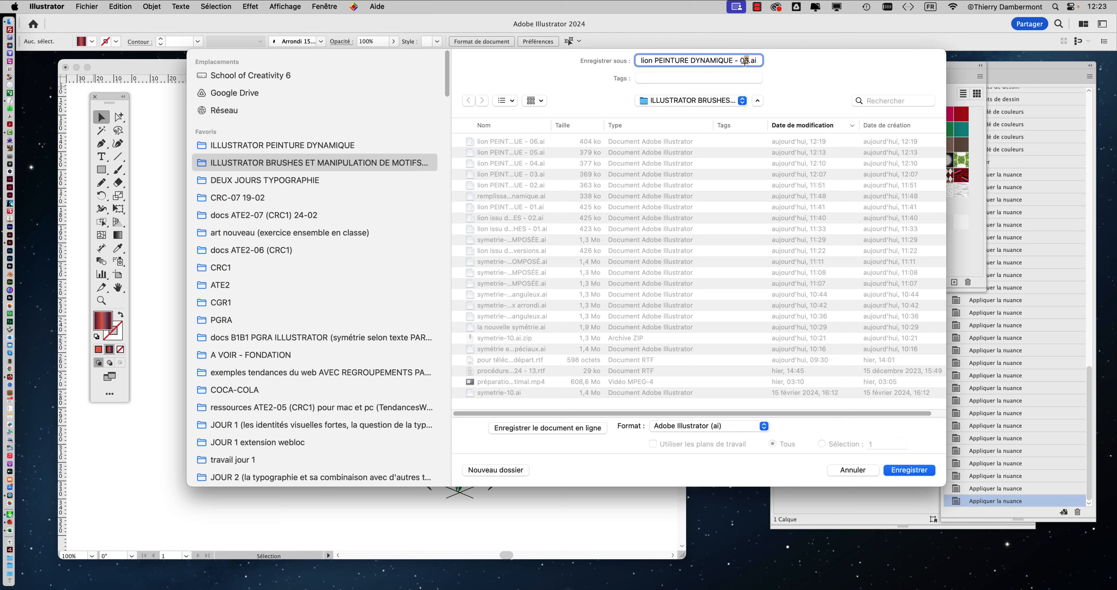